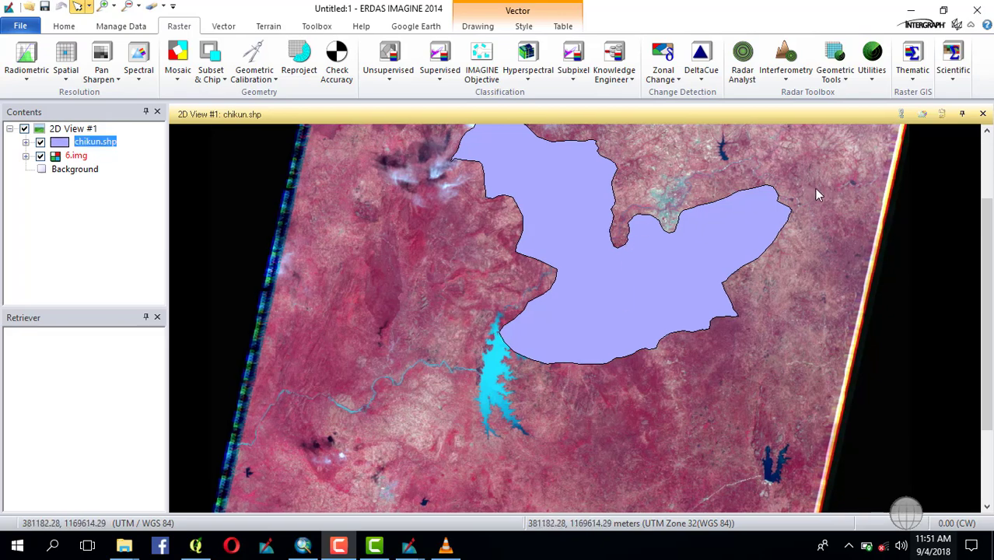
# Step: Pan the 2D View to show the image's top edge and center the chikun.shp boundary
pyautogui.moveTo(817, 195); pyautogui.dragTo(710, 284)
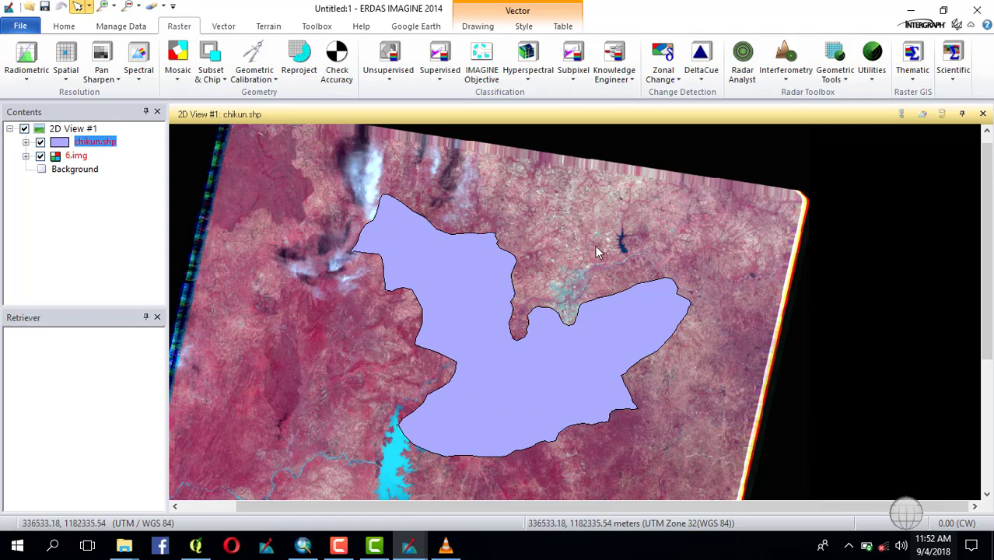
pyautogui.moveTo(595, 239); pyautogui.dragTo(613, 198)
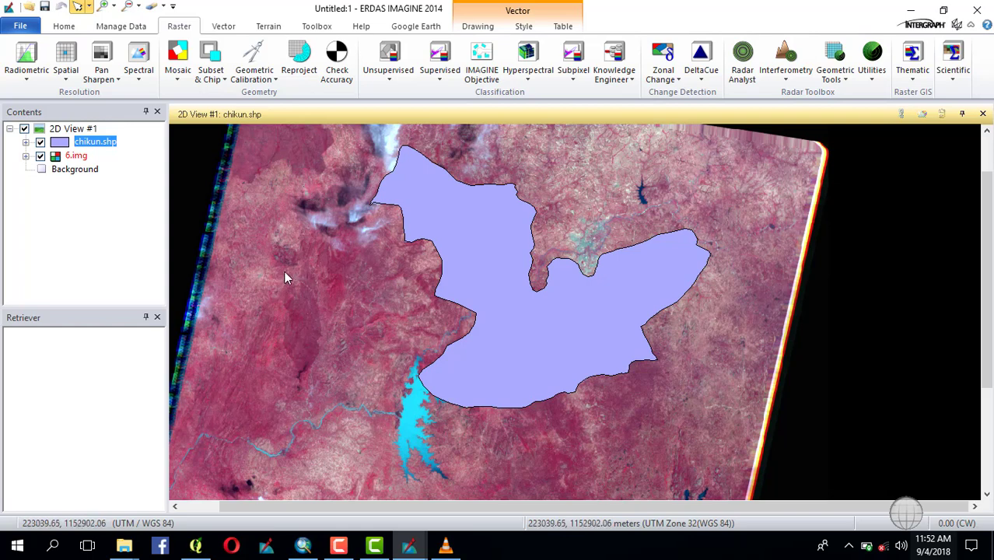
# Step: Select the chikun.shp boundary polygon over 6.img so it highlights in yellow
pyautogui.click(393, 325)
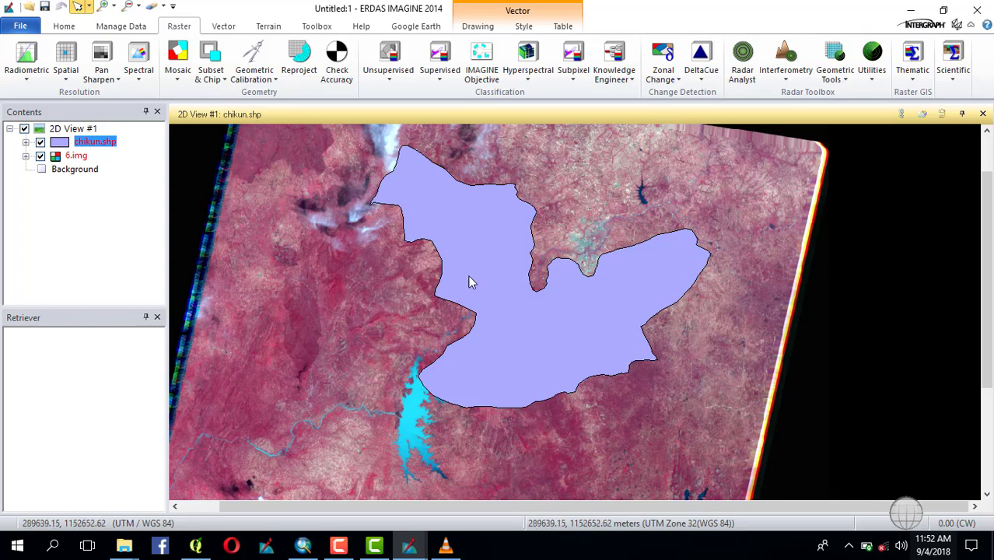
pyautogui.click(473, 233)
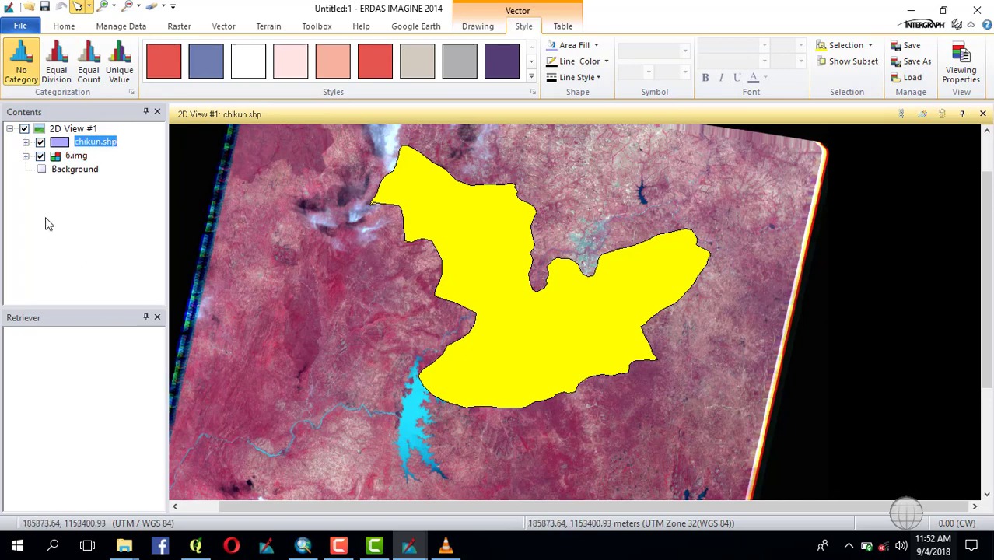
pyautogui.click(62, 27)
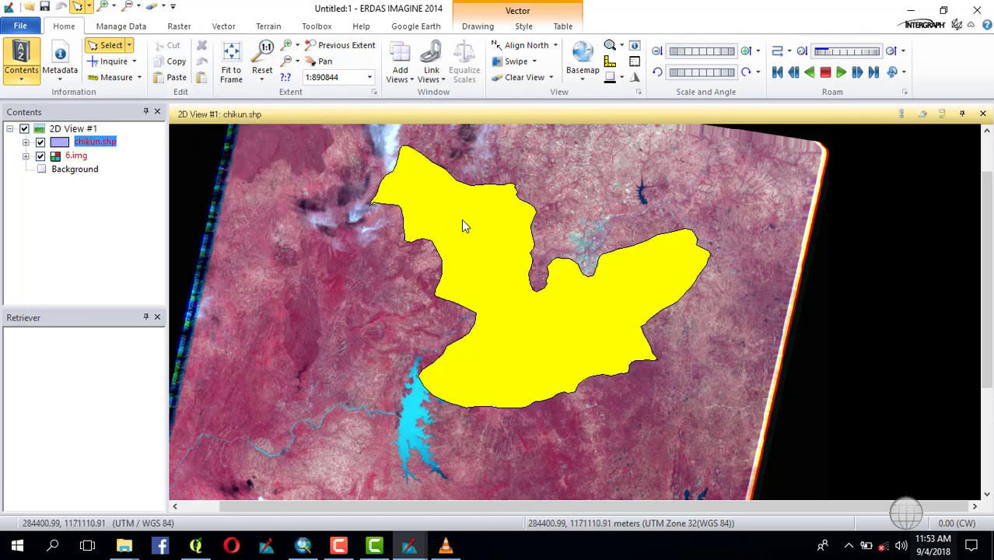
# Step: Paste the polygon as AOI layer Aoi013100, hide chikun.shp, and select the new AOI
pyautogui.click(203, 81)
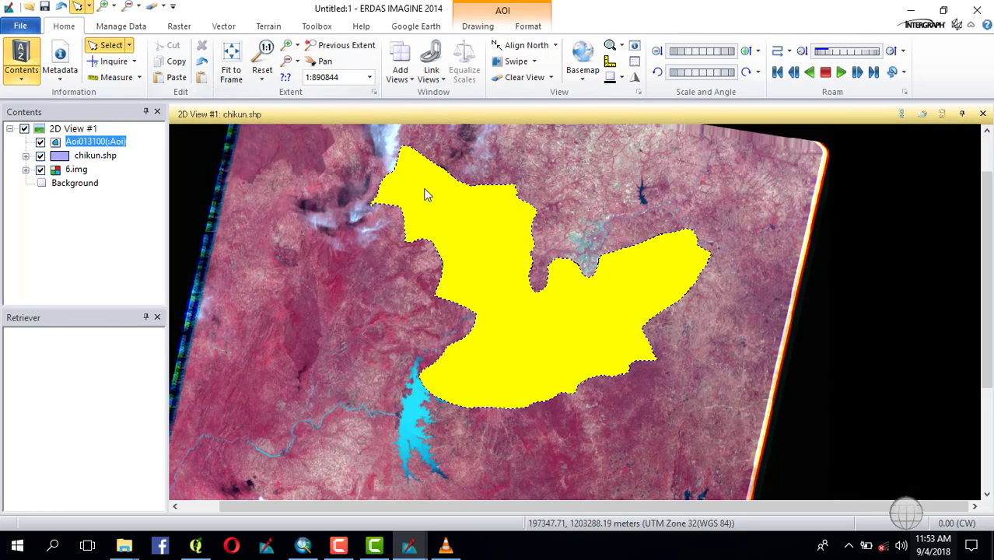
pyautogui.click(41, 156)
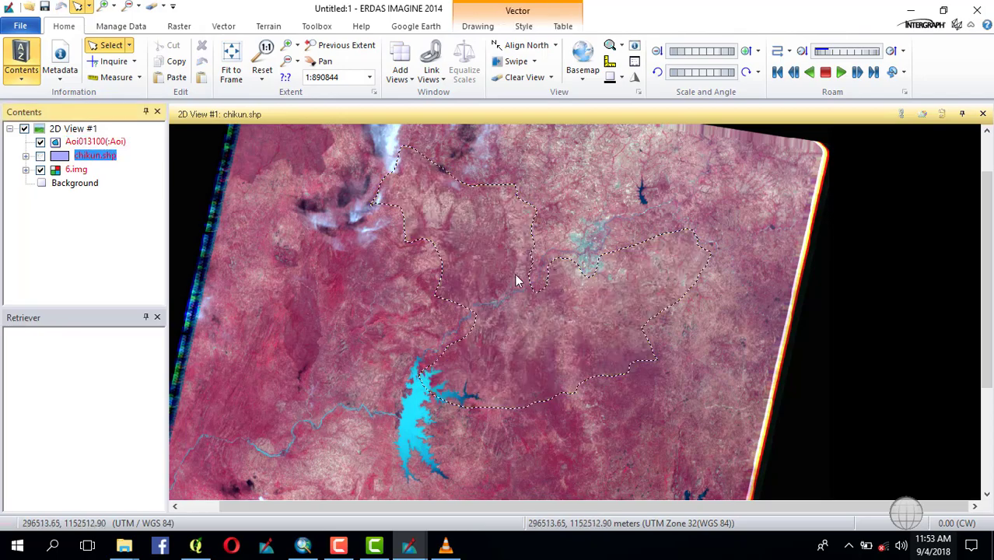
pyautogui.scroll(3, 514, 265)
pyautogui.scroll(-3, 513, 269)
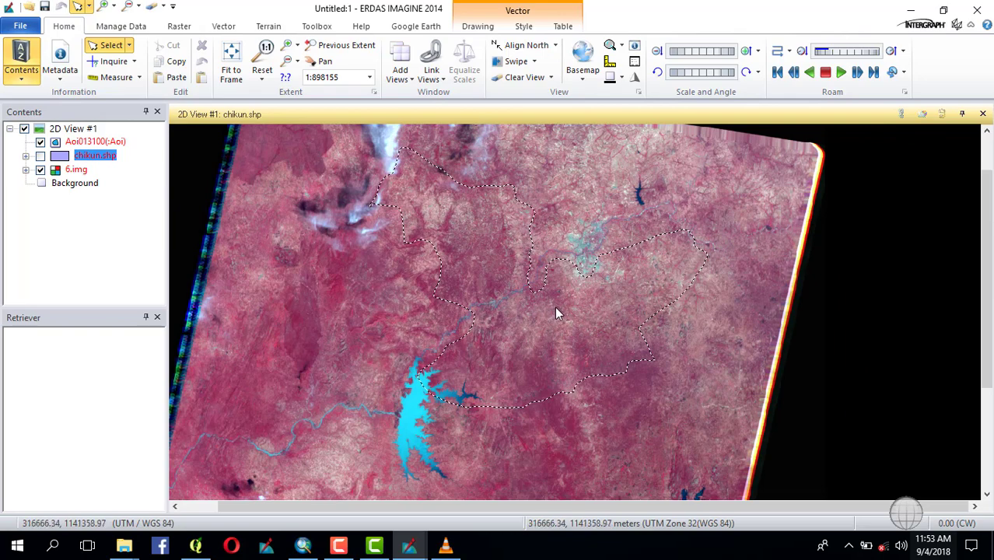
pyautogui.click(480, 235)
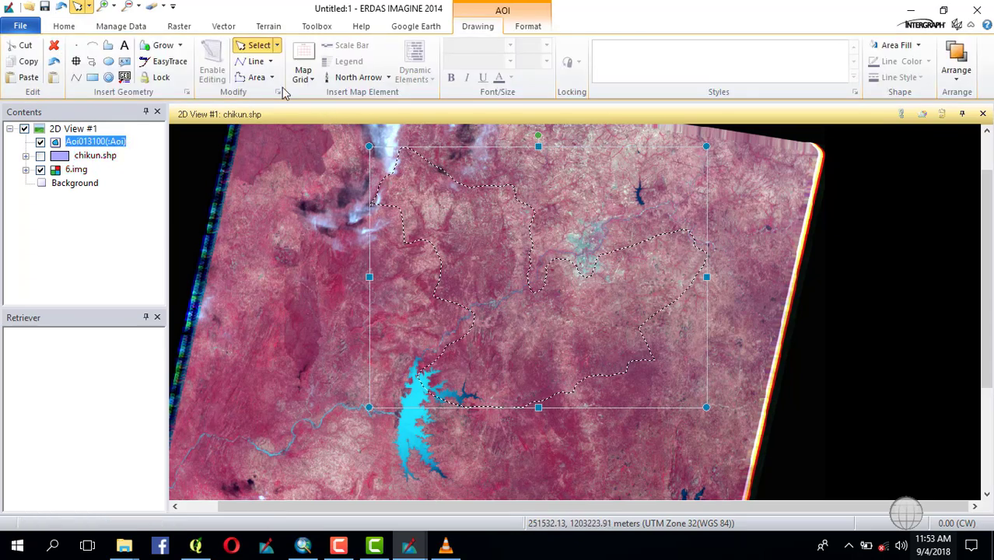
# Step: Open the Raster Subset & Chip option Create Subset Image, with 6.img as input
pyautogui.click(178, 26)
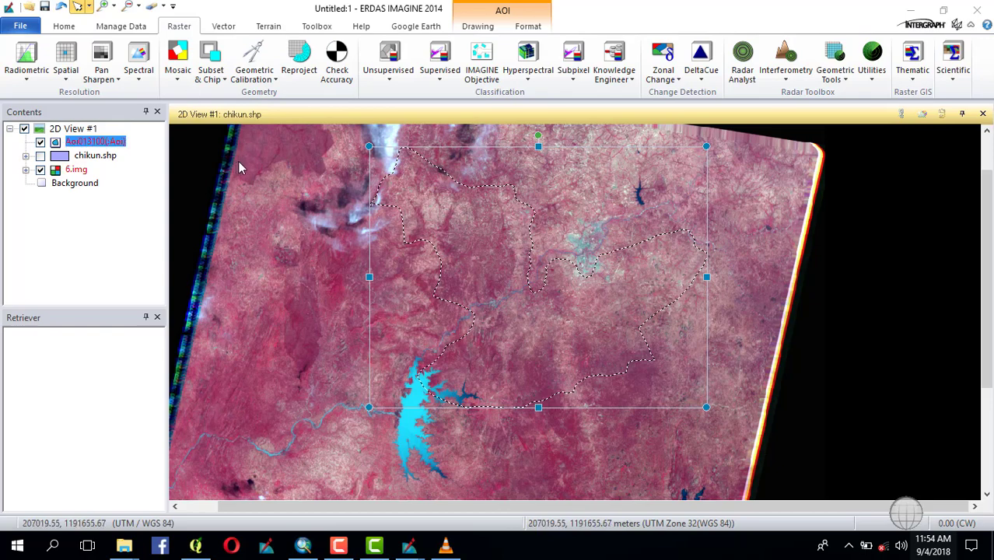
pyautogui.click(224, 84)
pyautogui.click(231, 99)
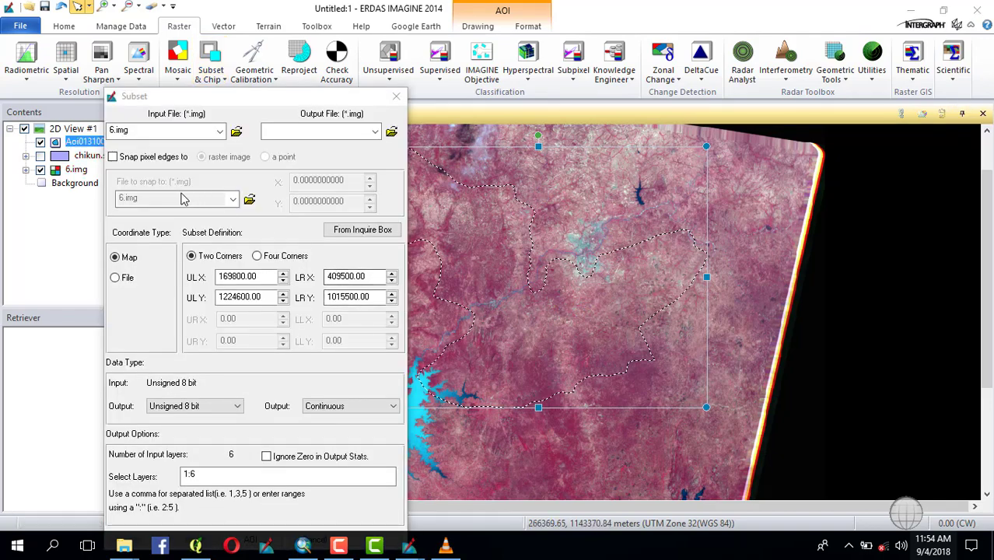
# Step: Set the subset output file to subset2004.img in the C:\WORK folder
pyautogui.click(138, 128)
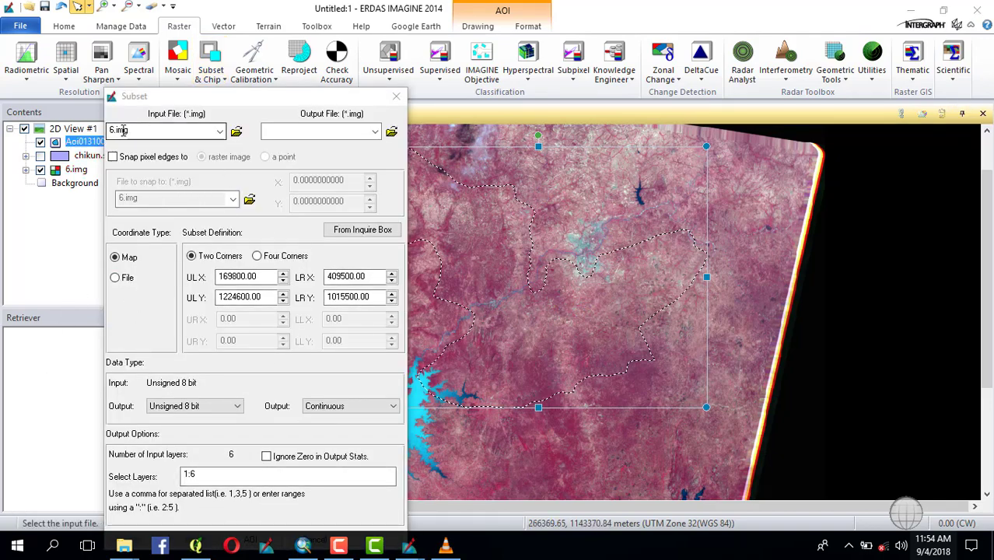
pyautogui.click(392, 132)
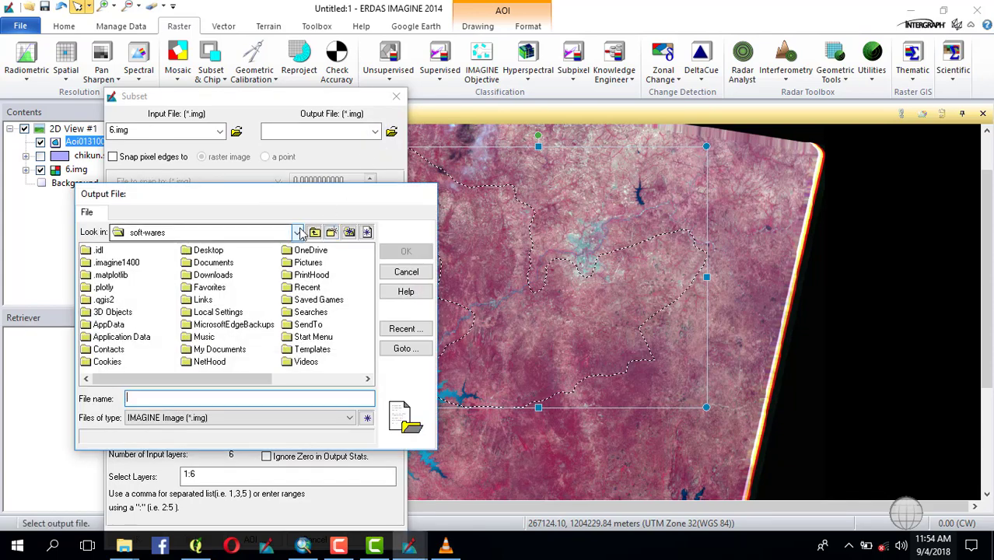
pyautogui.click(298, 232)
pyautogui.click(192, 248)
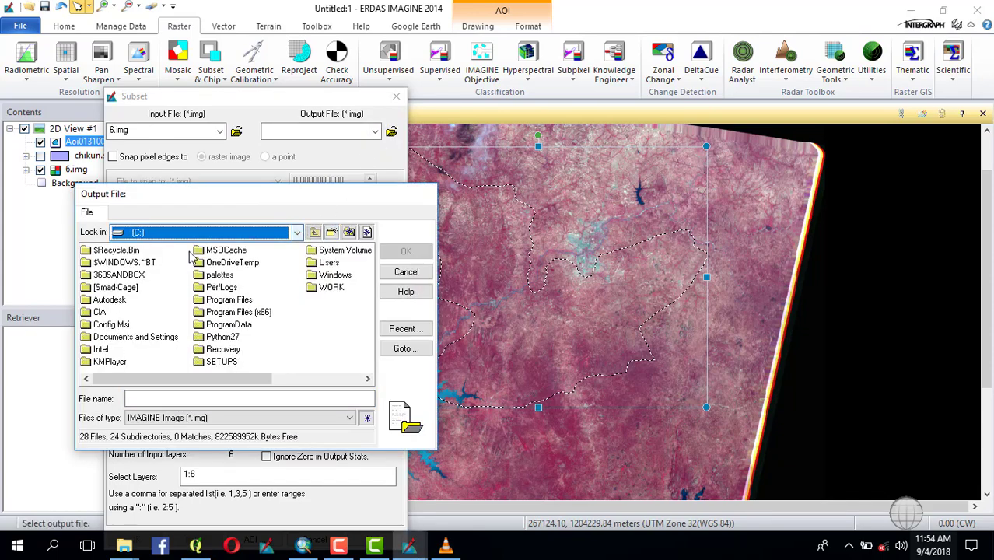
pyautogui.doubleClick(330, 286)
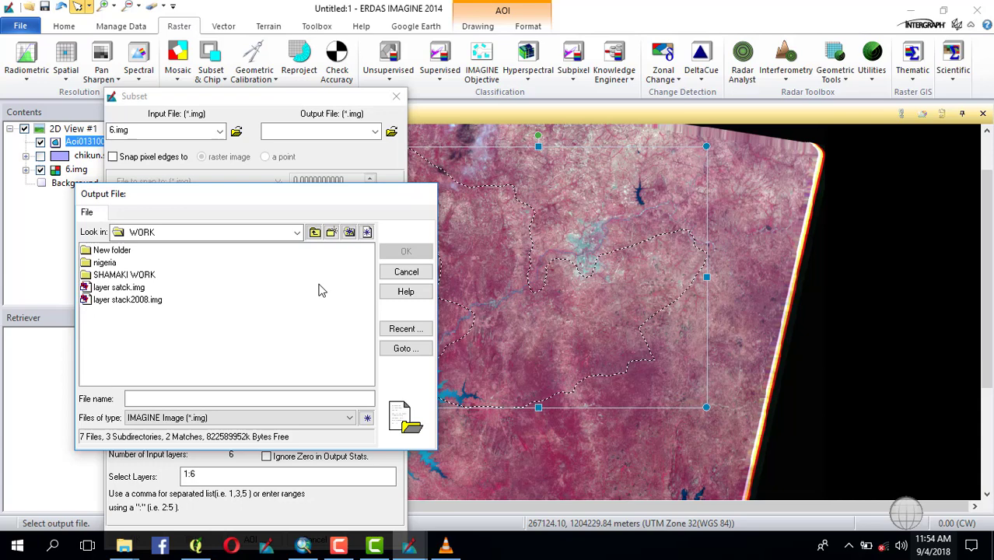
pyautogui.click(162, 398)
pyautogui.write('SU')
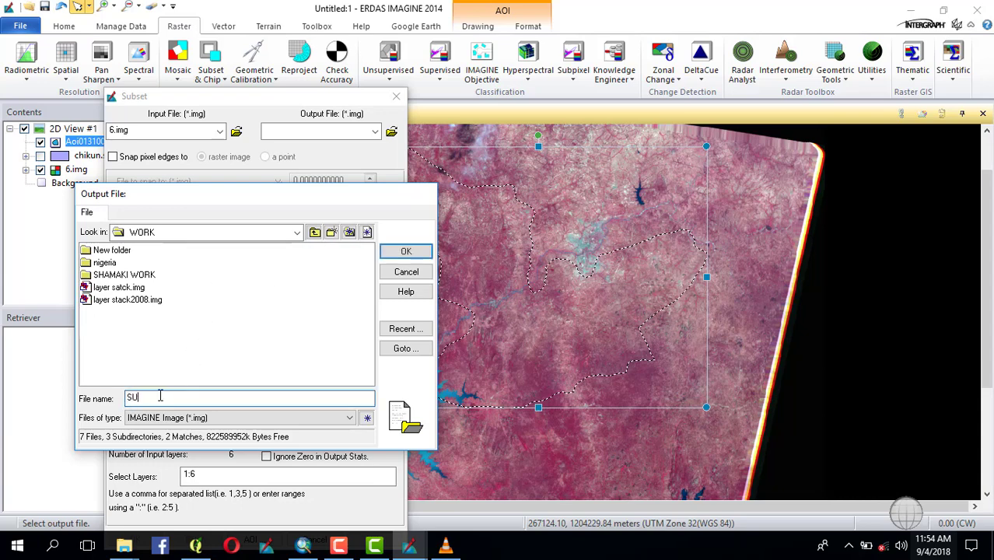
pyautogui.write('BSET')
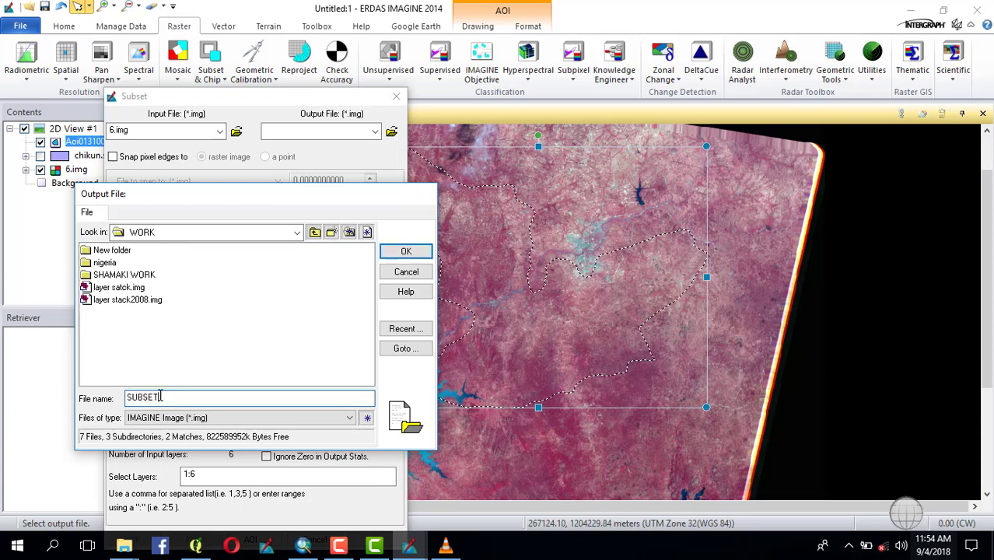
pyautogui.write('2004')
pyautogui.click(404, 251)
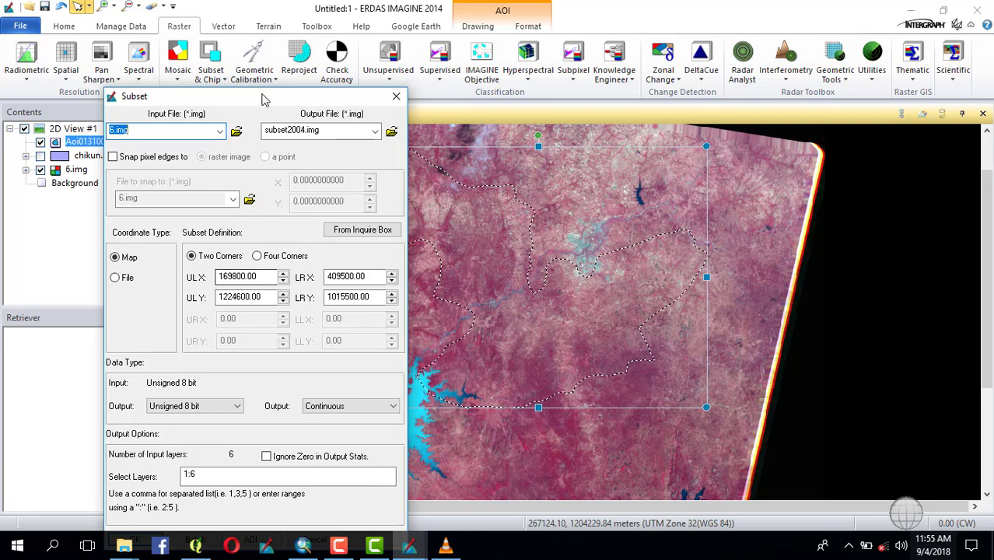
# Step: Bound the subset with the Viewer AOI and run it to create subset2004.img
pyautogui.moveTo(273, 98); pyautogui.dragTo(338, 31)
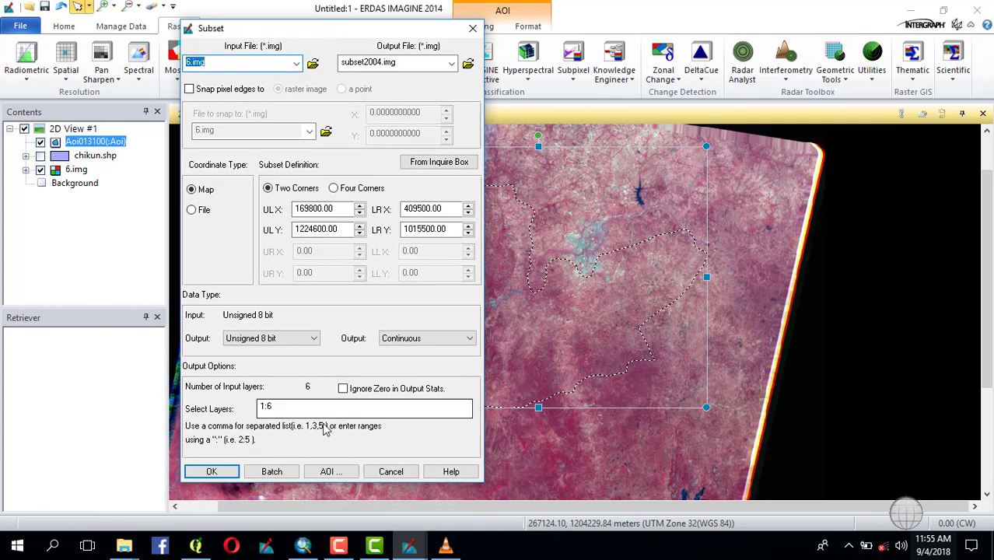
pyautogui.click(327, 473)
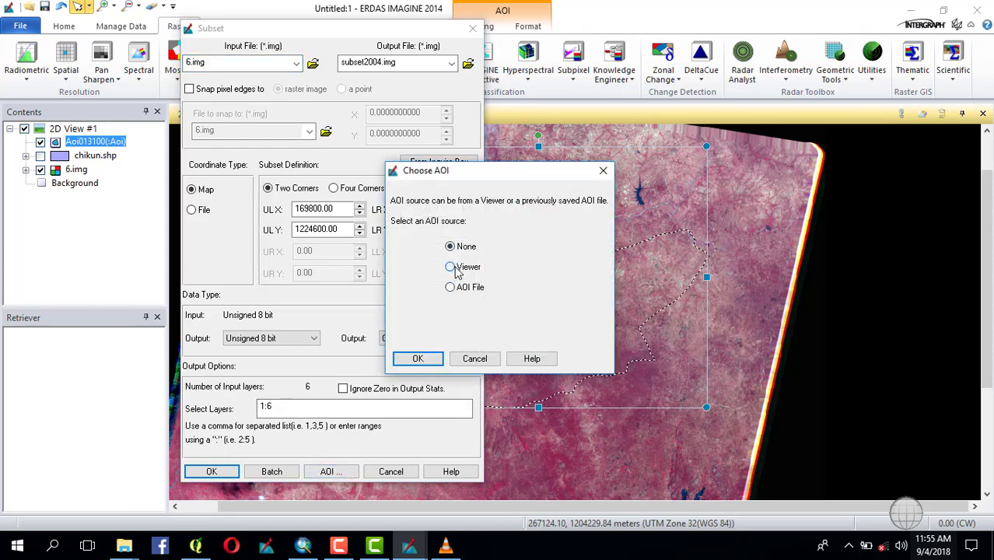
pyautogui.click(451, 268)
pyautogui.click(419, 359)
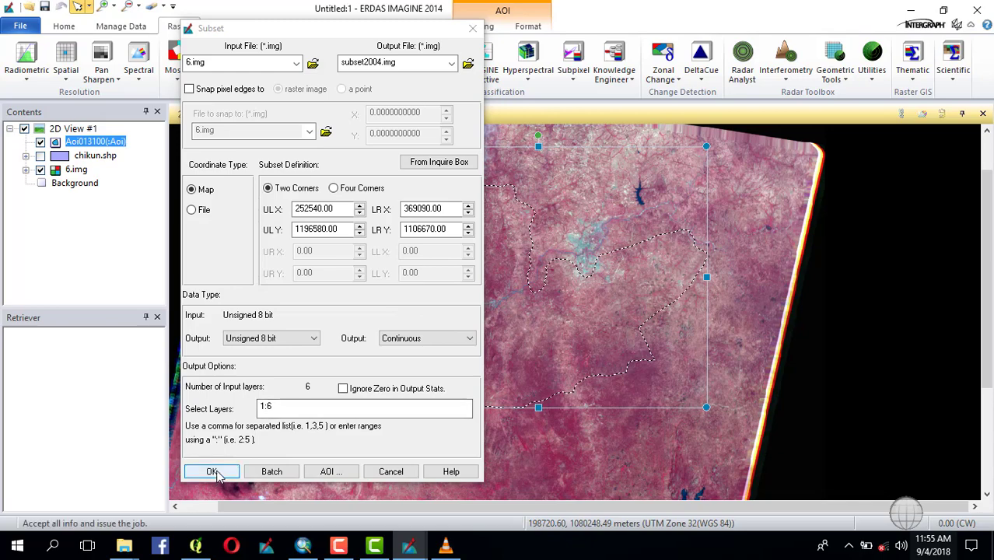
pyautogui.click(212, 472)
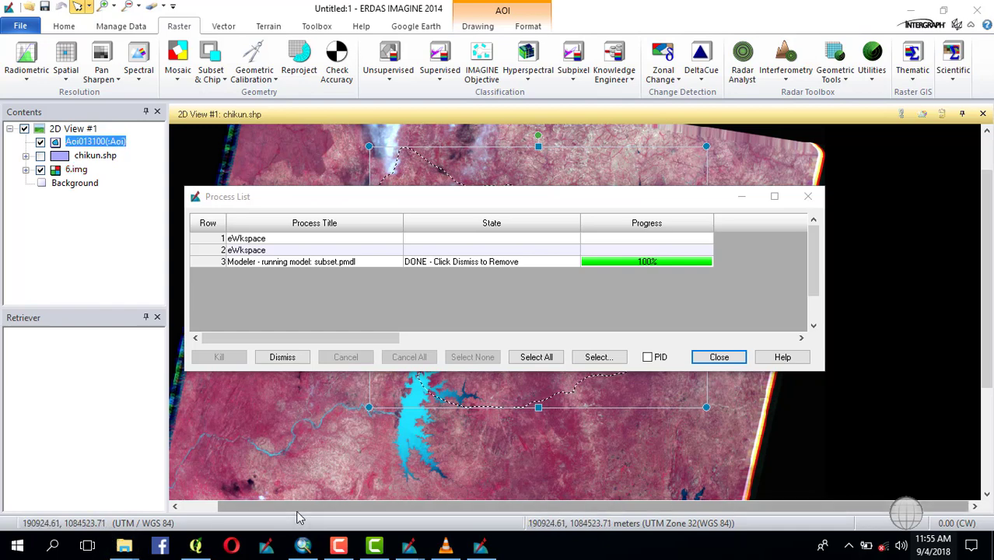
# Step: Dismiss the finished subset job, close the Process List, and hide the 6.img layer
pyautogui.click(283, 360)
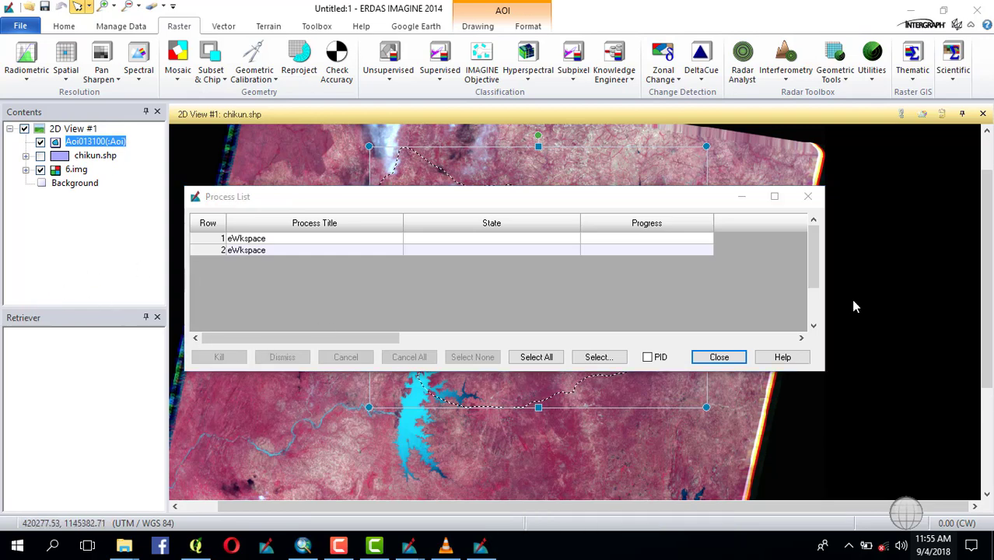
pyautogui.click(732, 358)
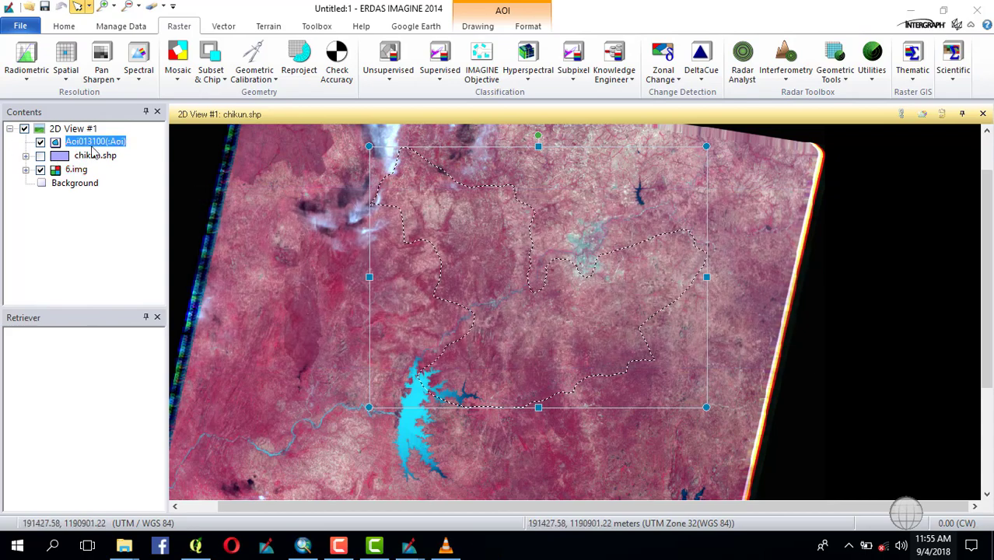
pyautogui.click(41, 170)
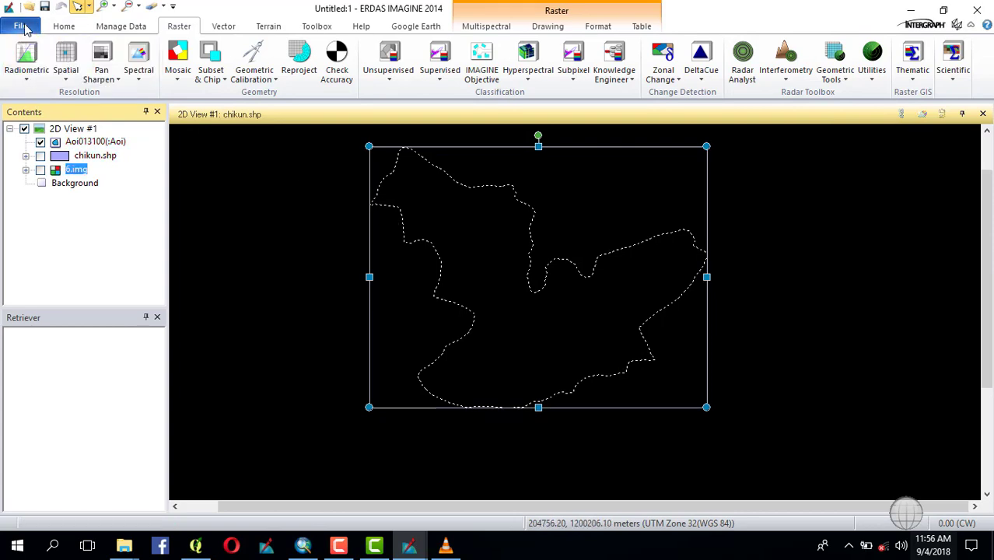
# Step: Open subset2004.img from Recent Documents and zoom in and out over the clipped imagery
pyautogui.click(24, 29)
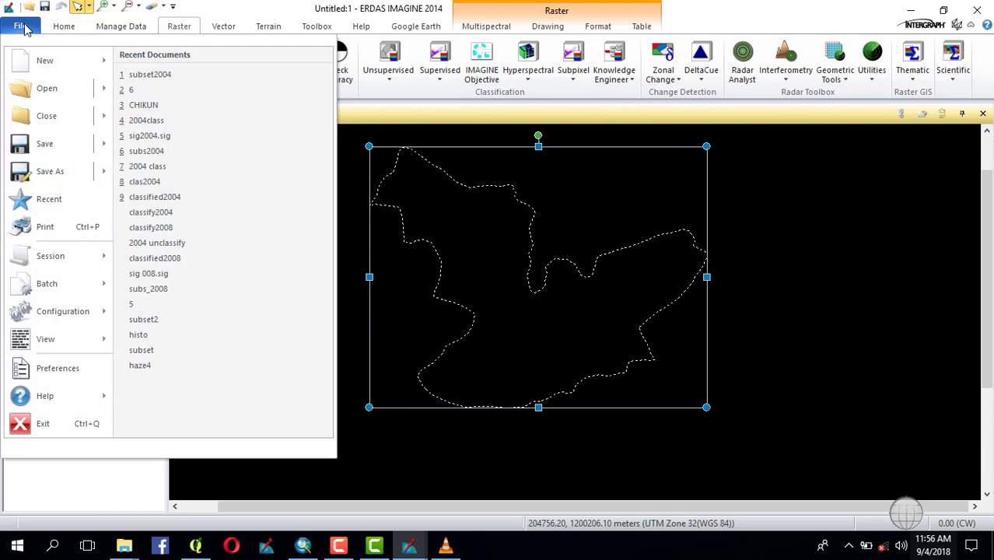
pyautogui.click(161, 75)
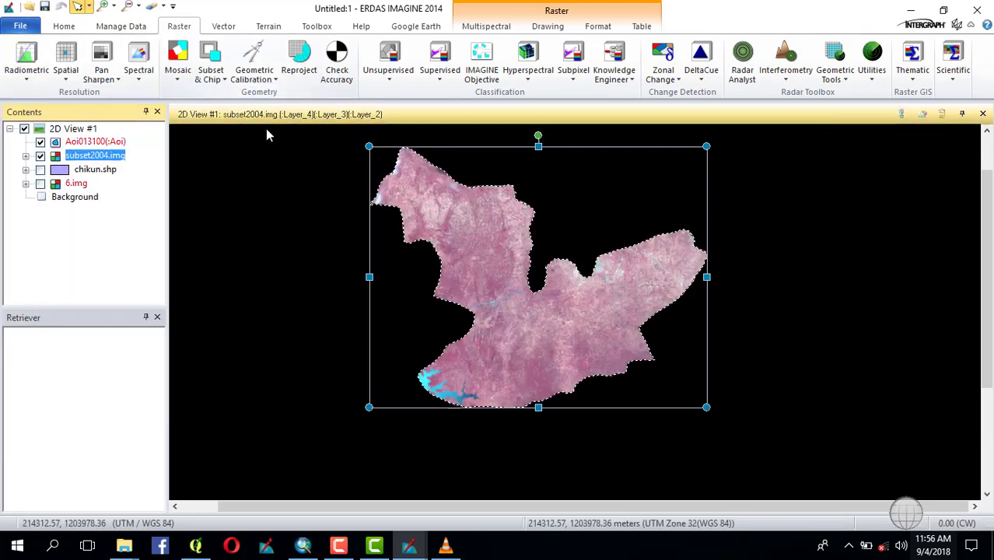
pyautogui.scroll(5, 467, 240)
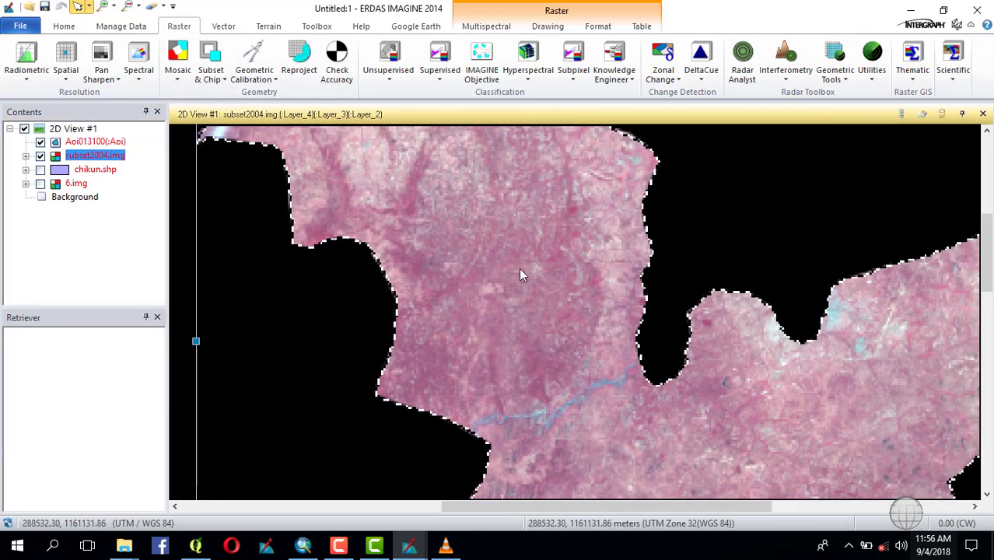
pyautogui.scroll(5, 509, 315)
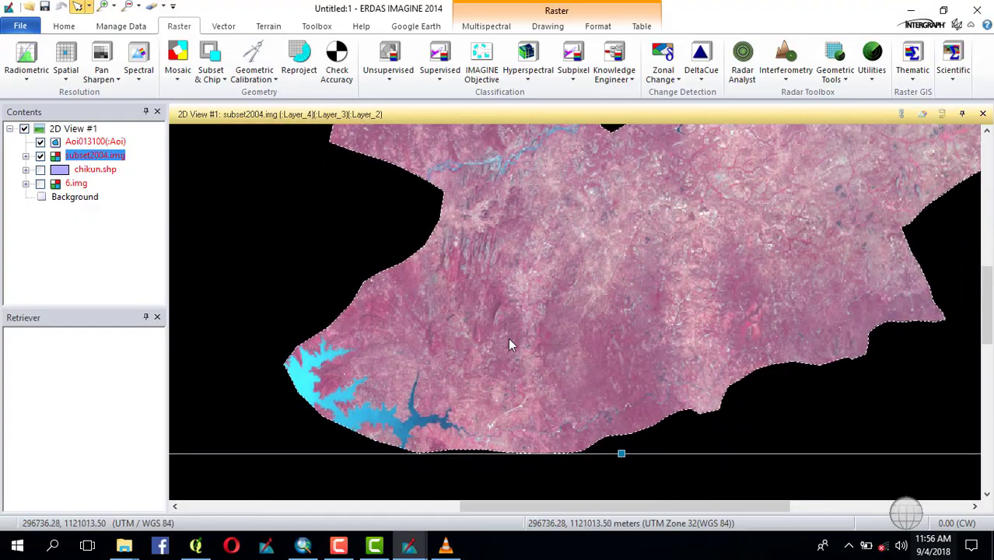
pyautogui.scroll(5, 511, 320)
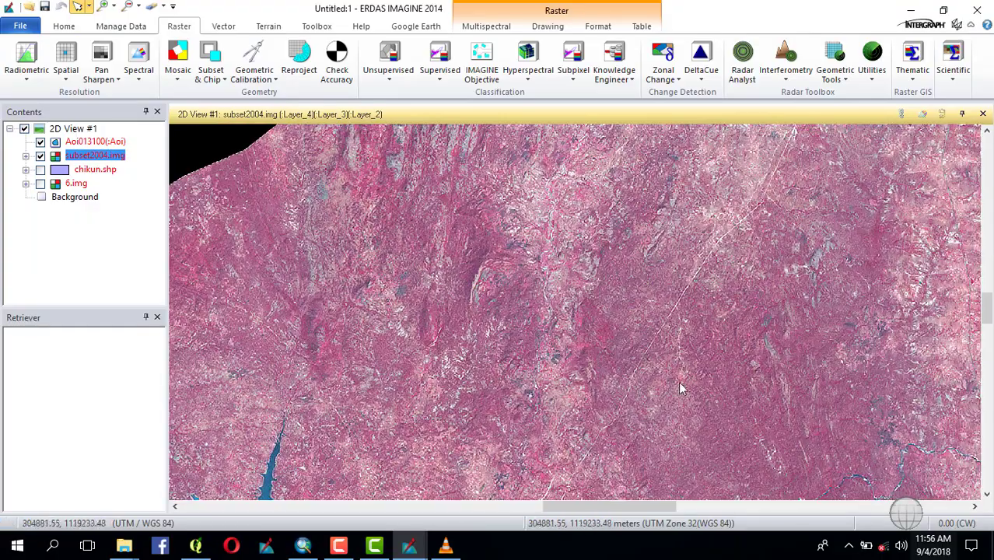
pyautogui.scroll(5, 666, 333)
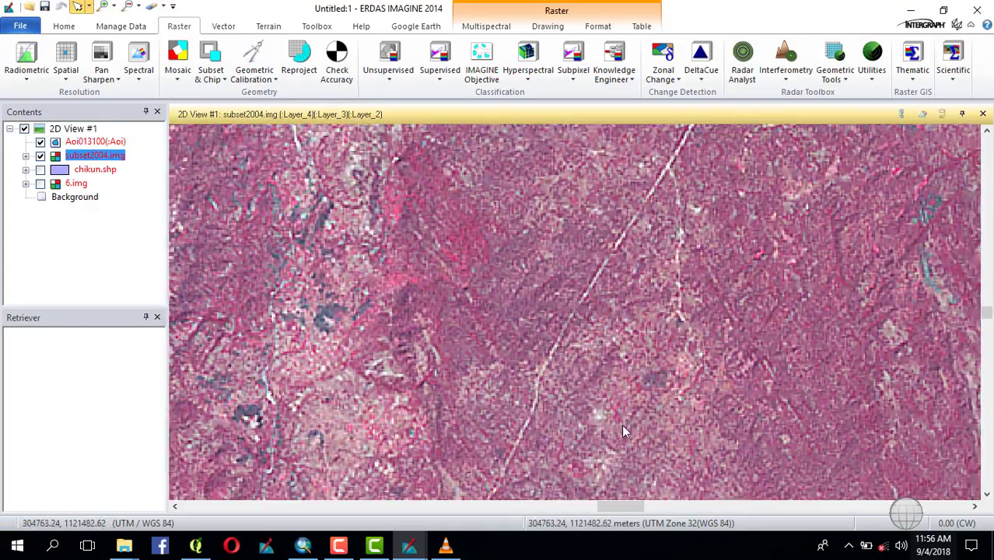
pyautogui.scroll(-6, 667, 274)
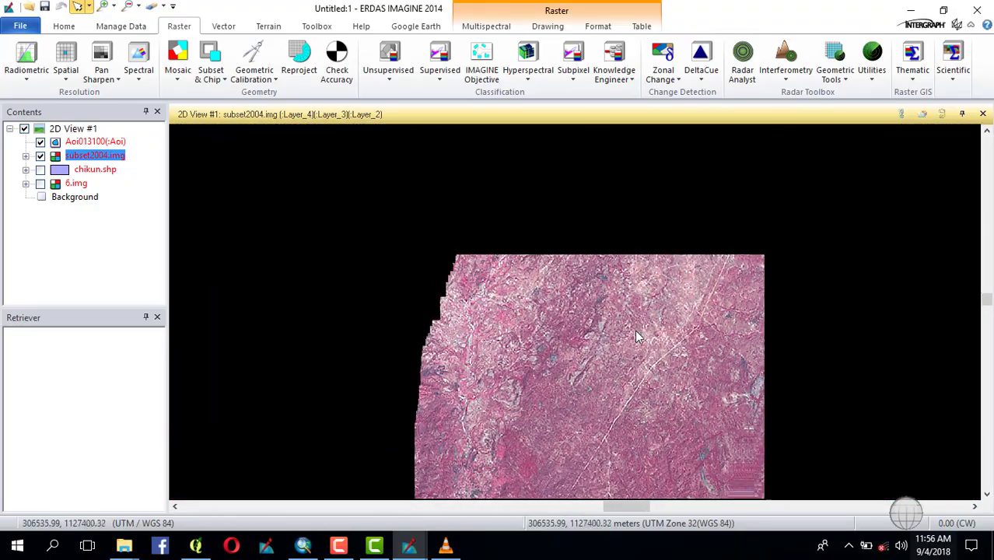
pyautogui.scroll(6, 730, 261)
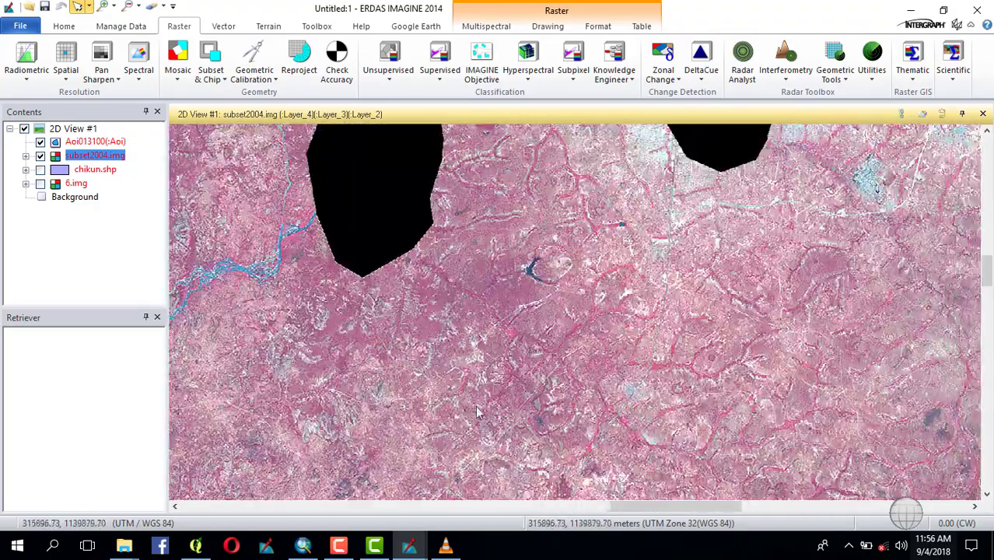
pyautogui.scroll(-6, 687, 318)
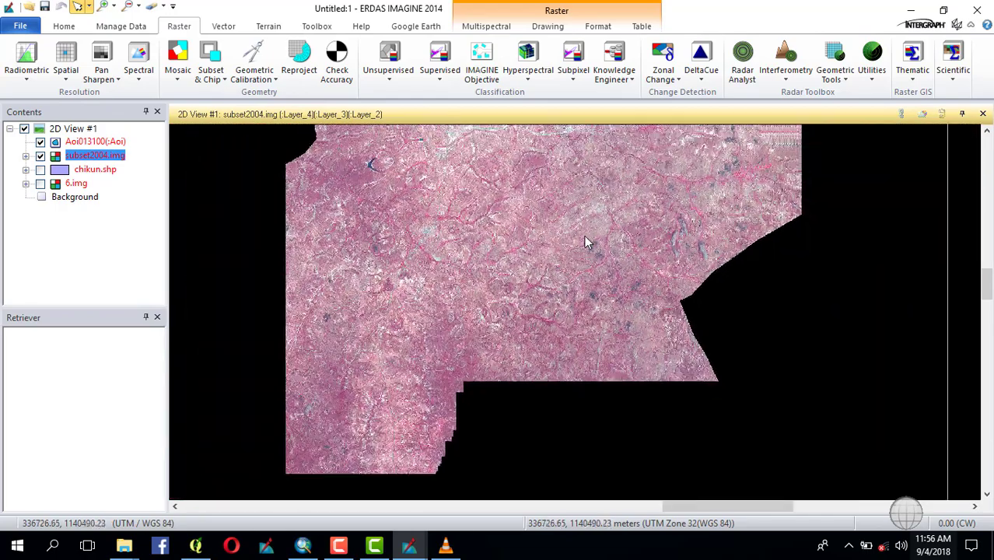
pyautogui.scroll(2, 578, 253)
pyautogui.scroll(-2, 498, 247)
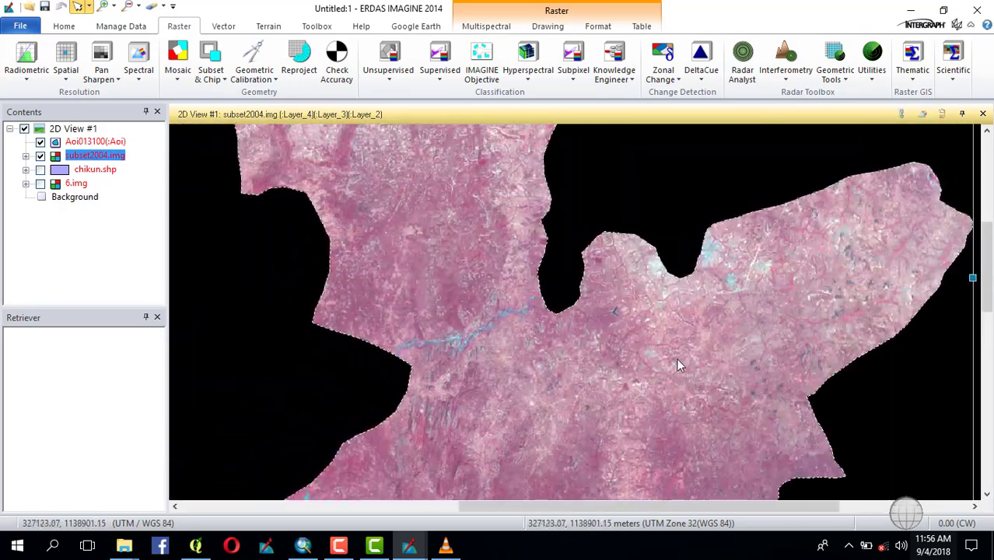
pyautogui.scroll(-3, 553, 264)
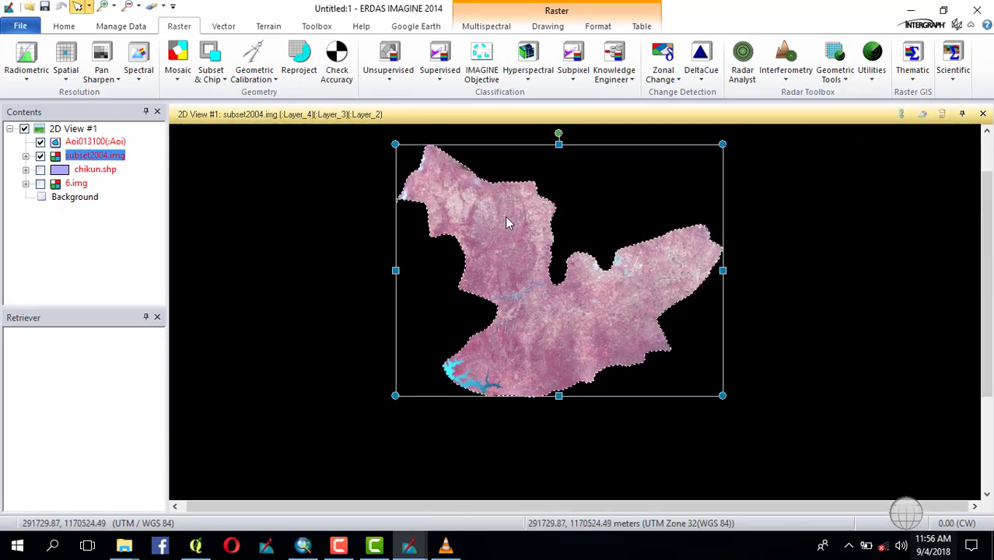